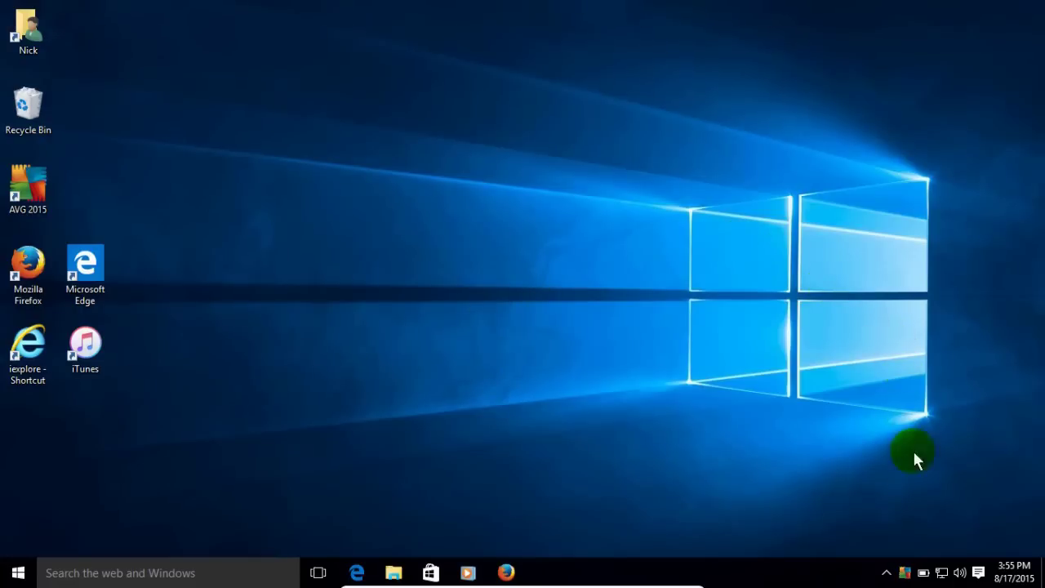
Go from the tray battery flyout to the Power & sleep settings page.
mouse_move(932, 578)
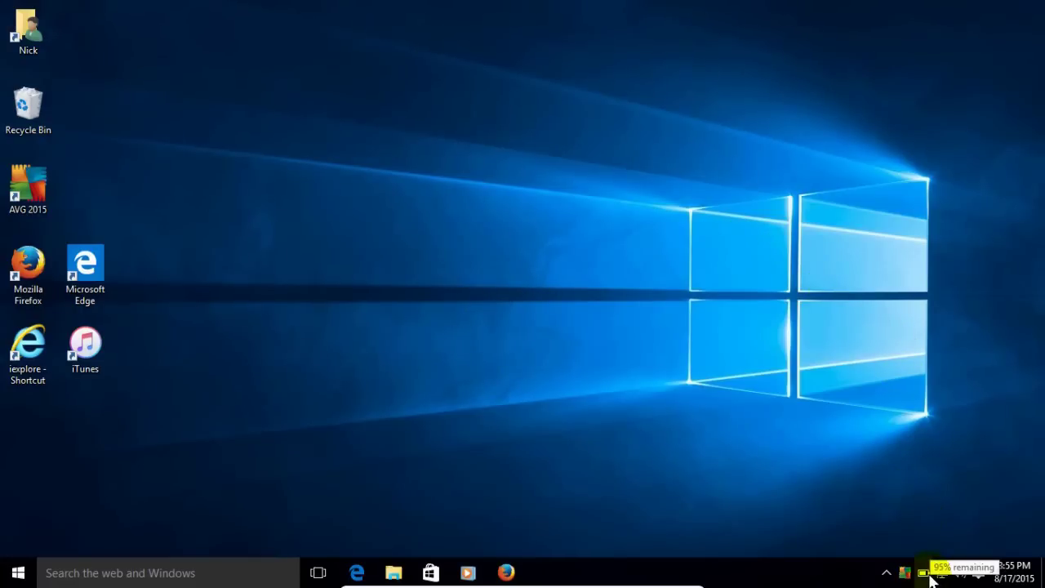
click(924, 574)
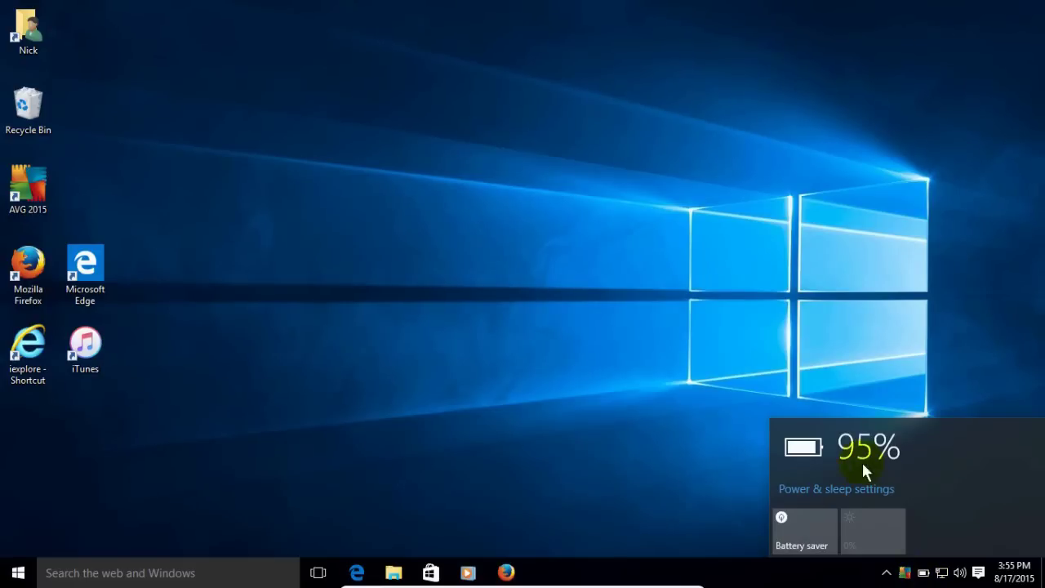
click(828, 489)
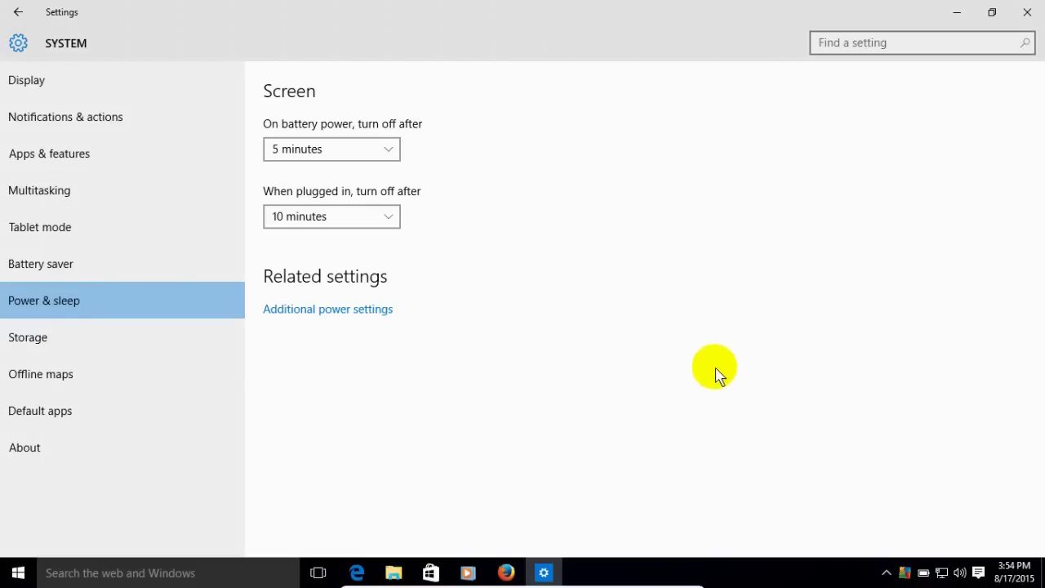
Activate the hidden High performance power plan in Power Options, then close the window.
click(330, 308)
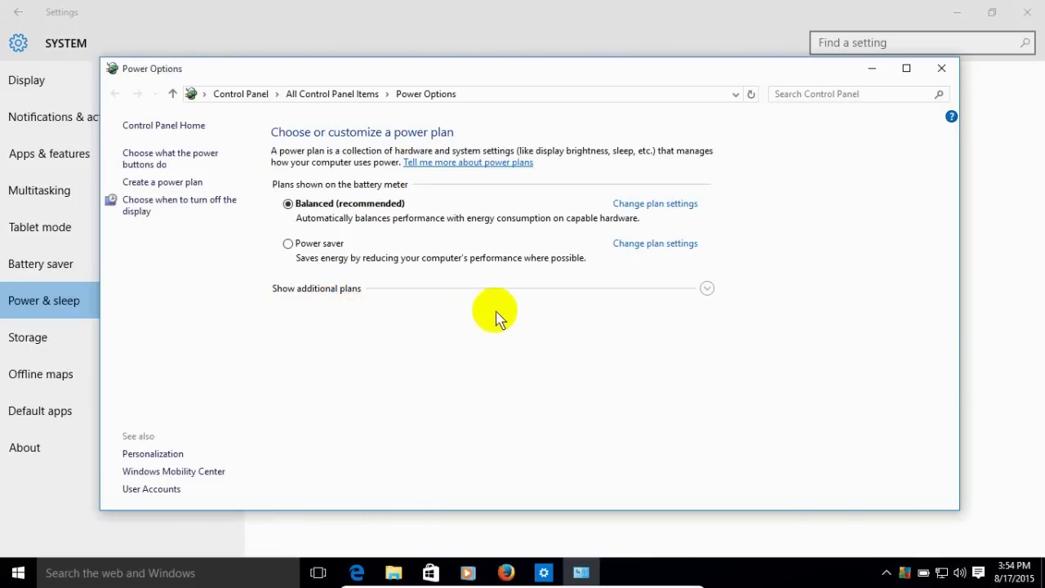
click(705, 290)
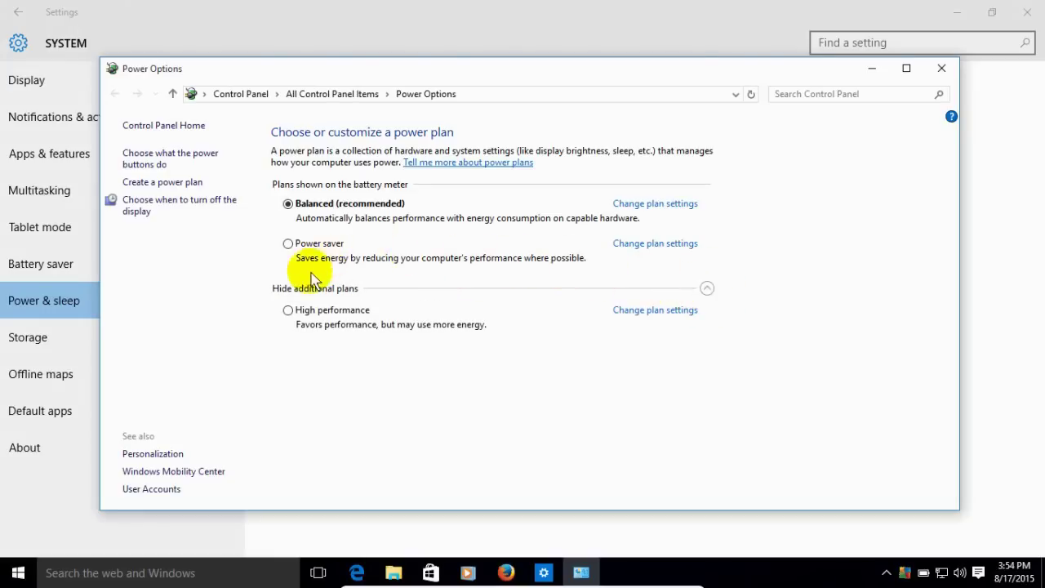
click(288, 311)
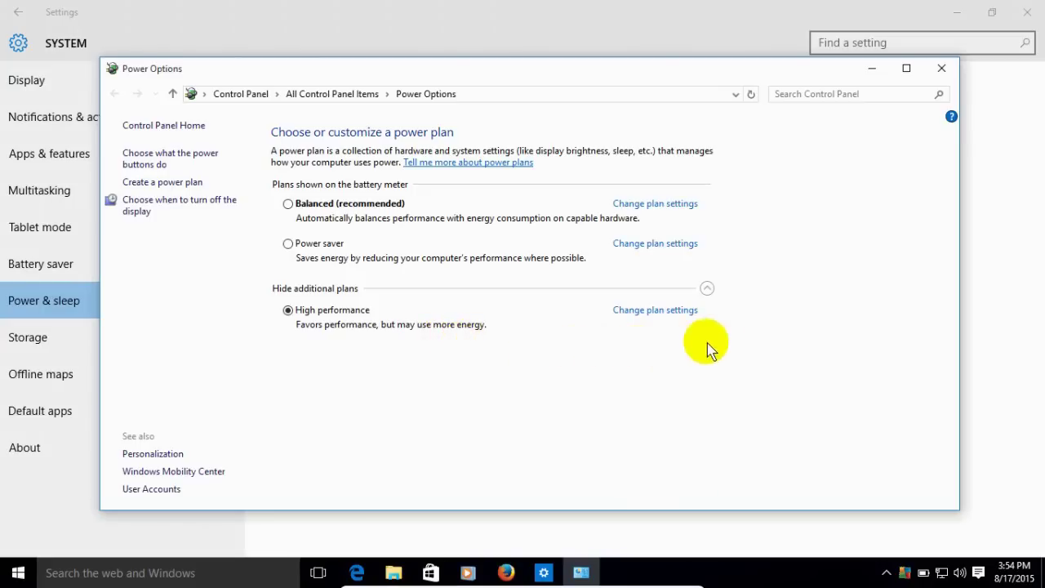
click(941, 70)
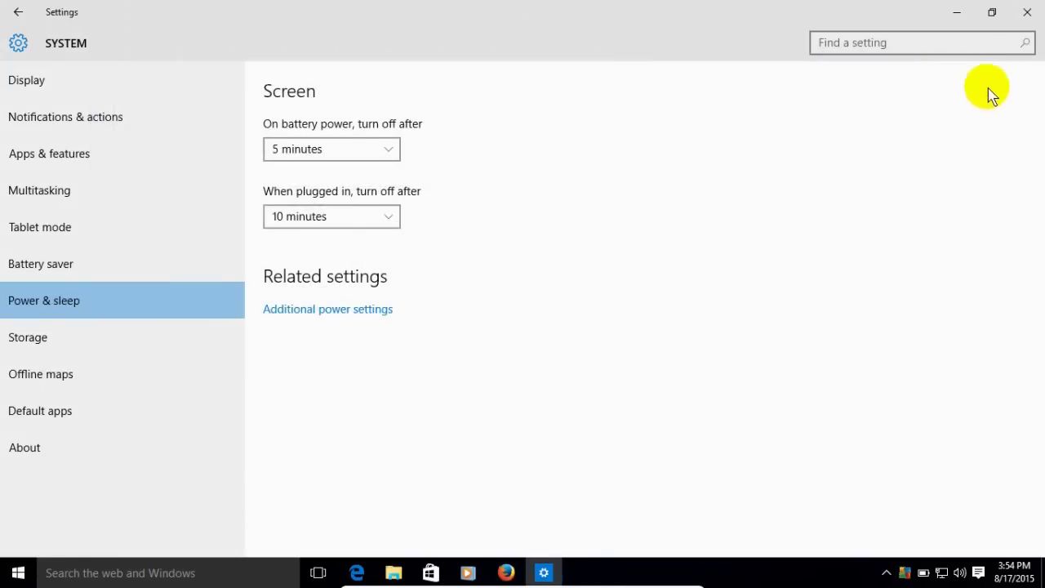
Close Settings and open System Properties' Advanced tab from the System page via the Win+X menu.
click(1032, 15)
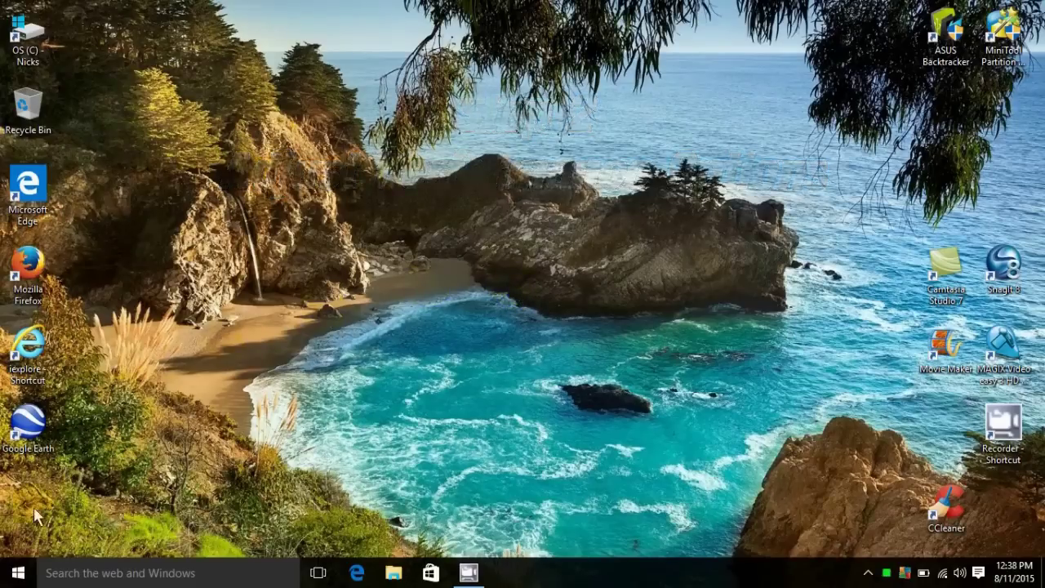
right_click(18, 576)
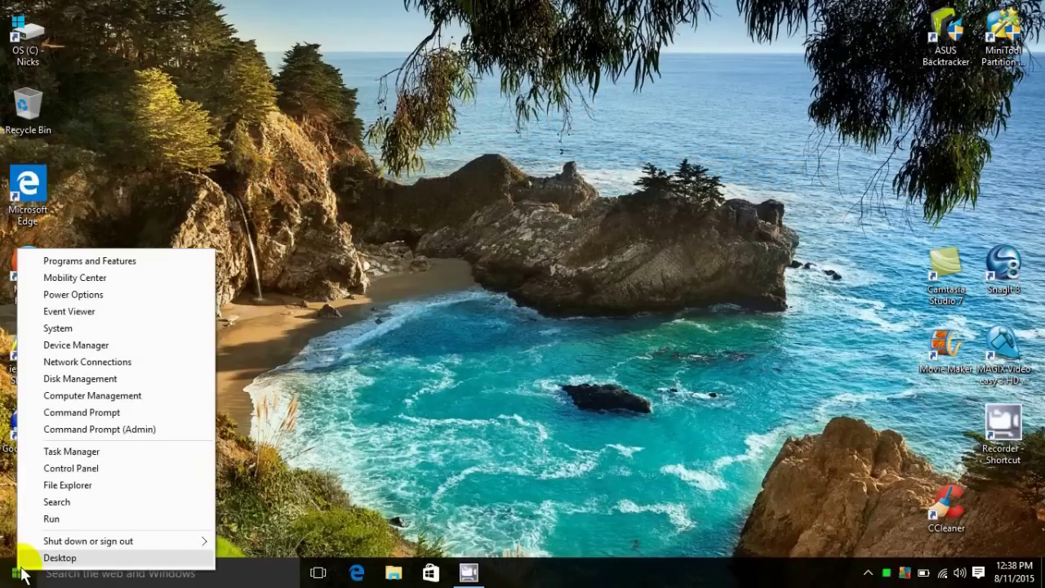
click(87, 328)
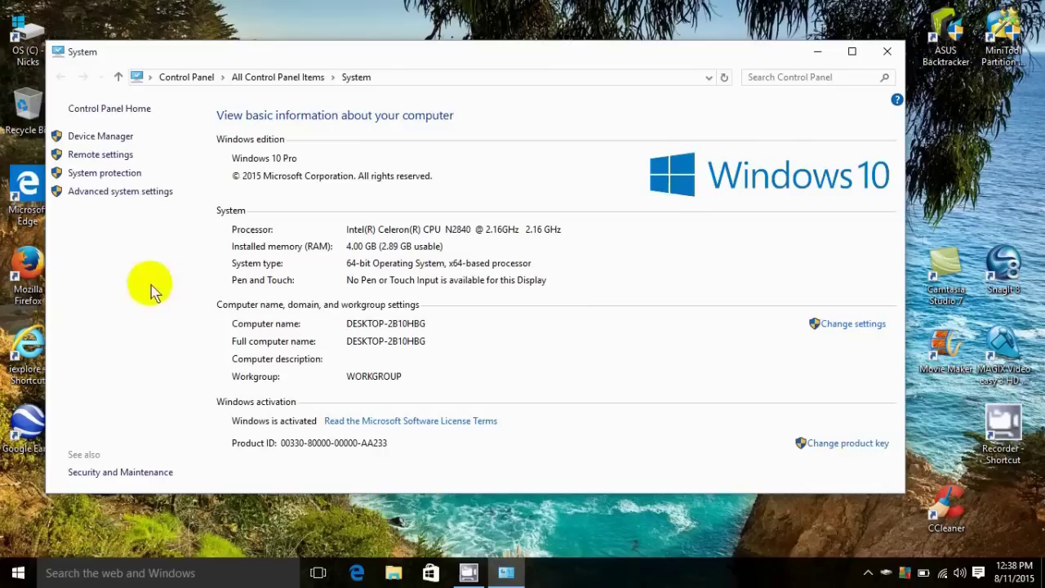
click(132, 194)
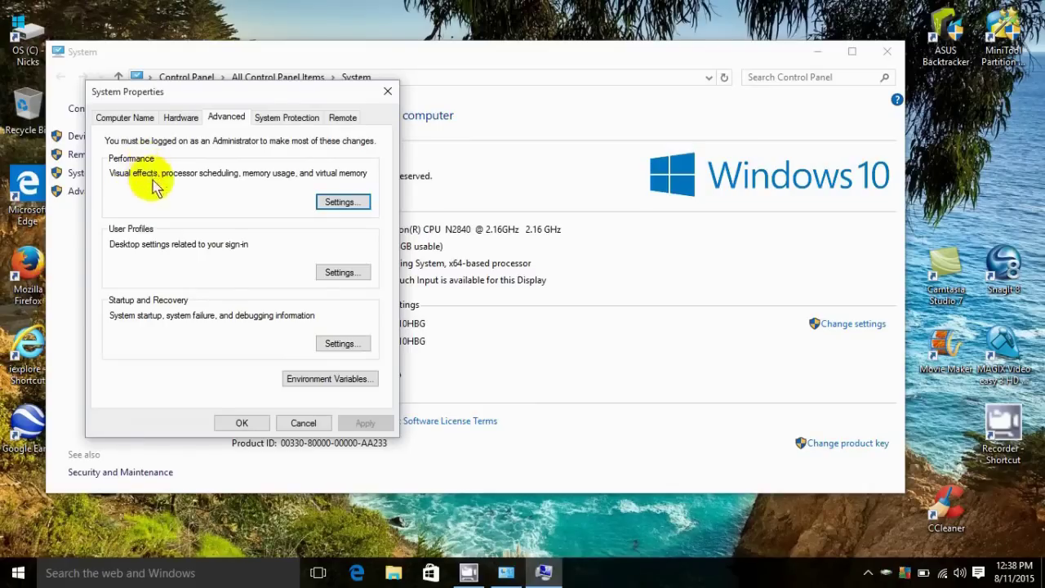
Set visual effects to best performance, keeping only taskbar thumbnail previews and mouse-pointer shadows, and apply.
click(336, 204)
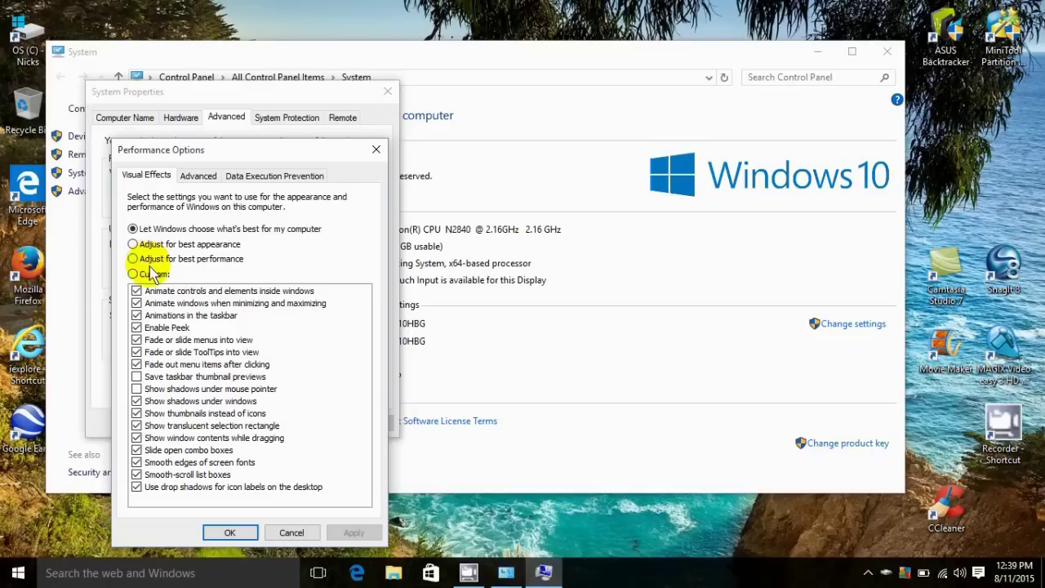
click(133, 258)
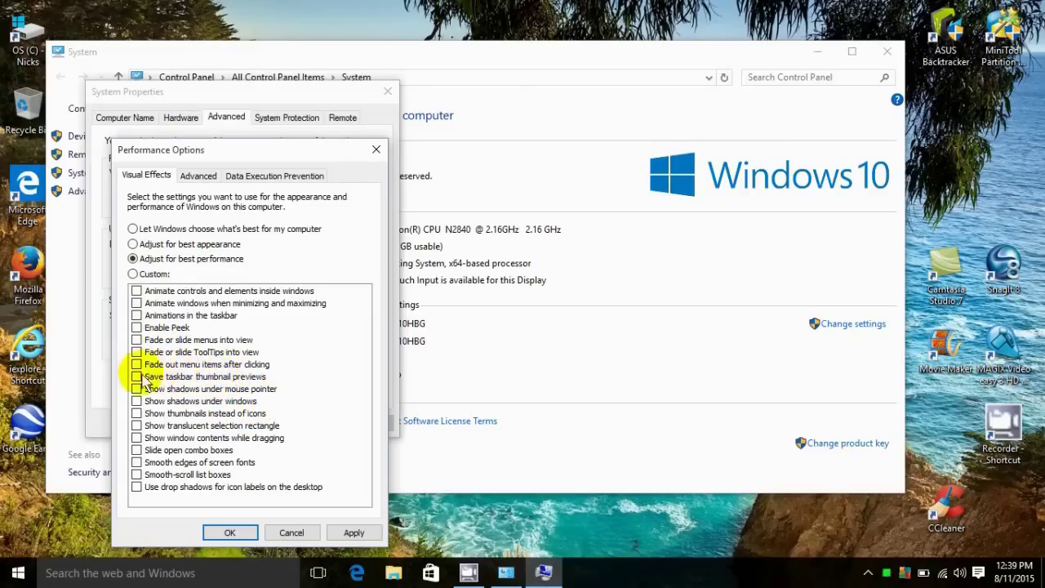
click(139, 377)
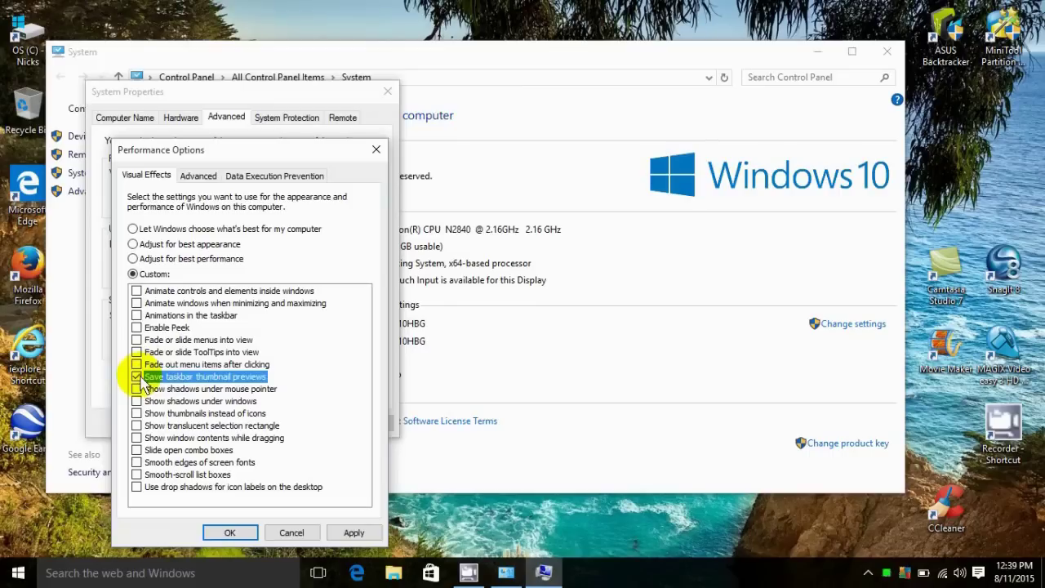
click(139, 389)
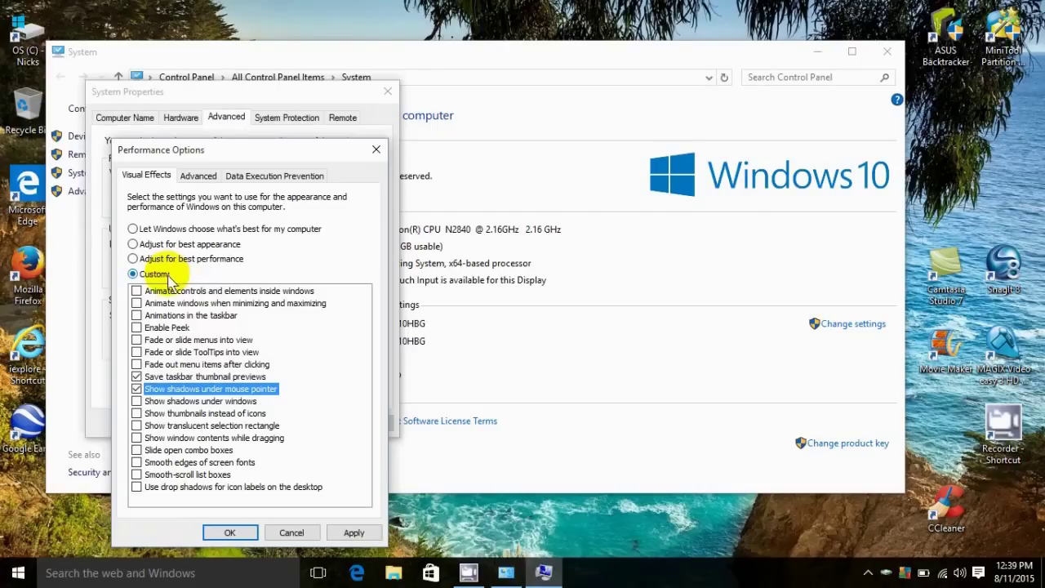
click(352, 533)
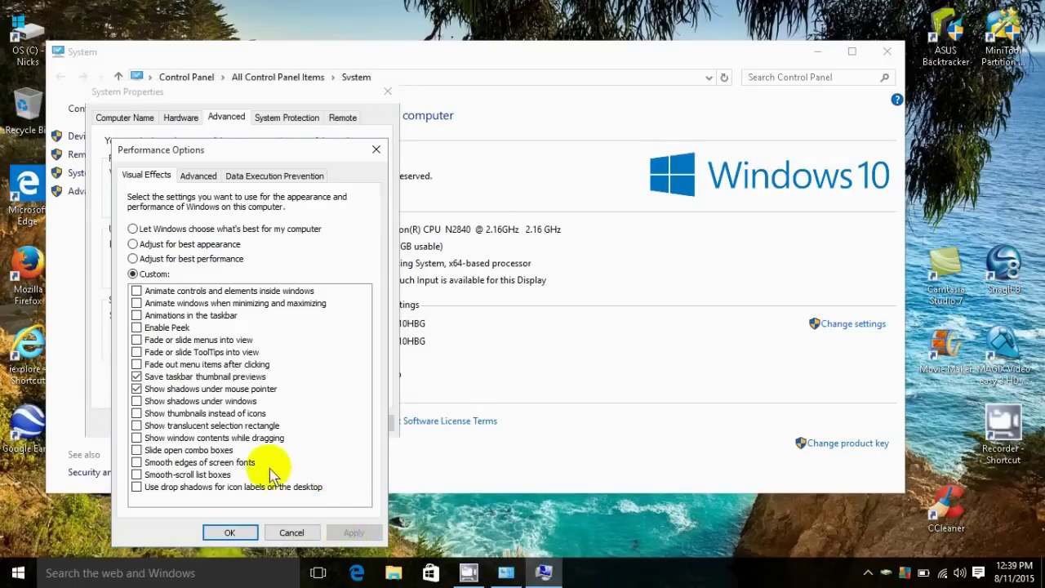
click(231, 532)
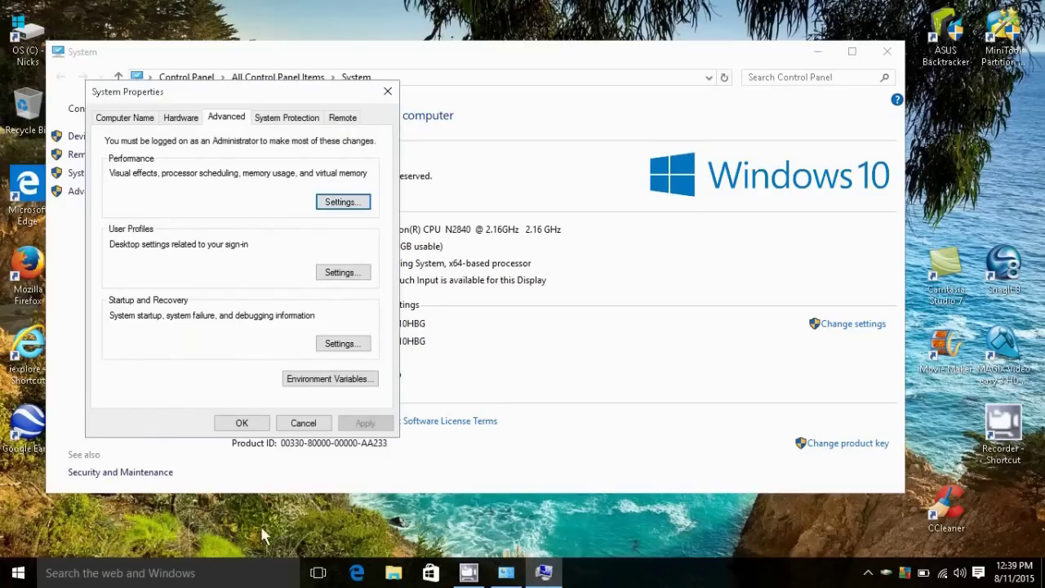
Close System Properties and open the Run dialog with msconfig in the Open field.
click(241, 422)
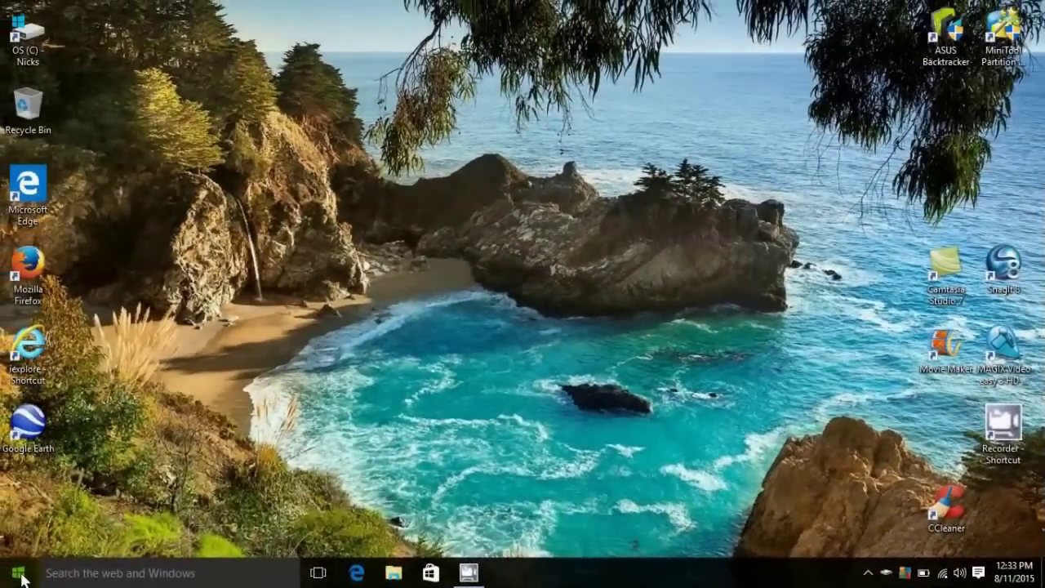
click(19, 576)
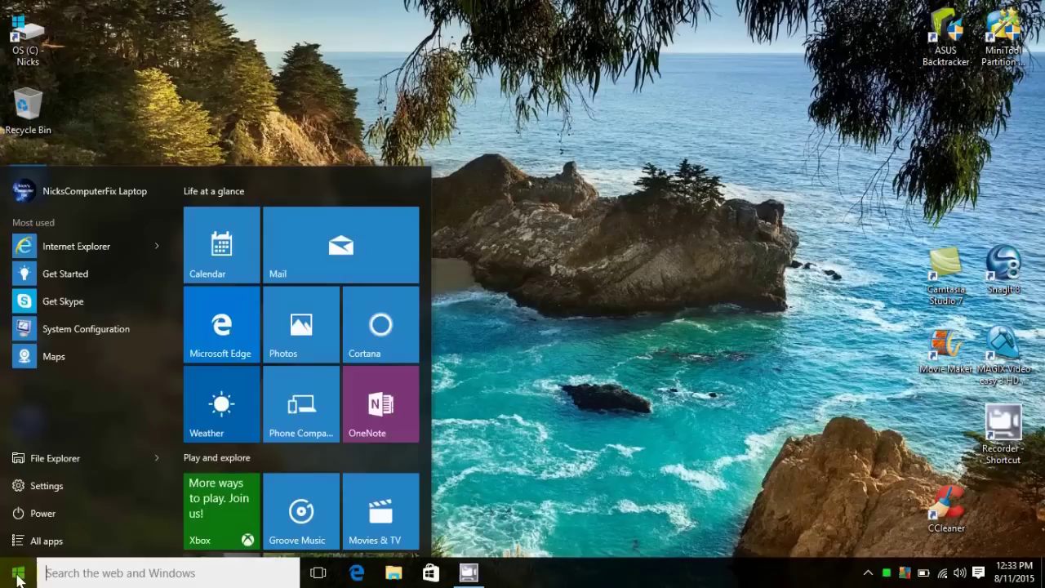
right_click(18, 576)
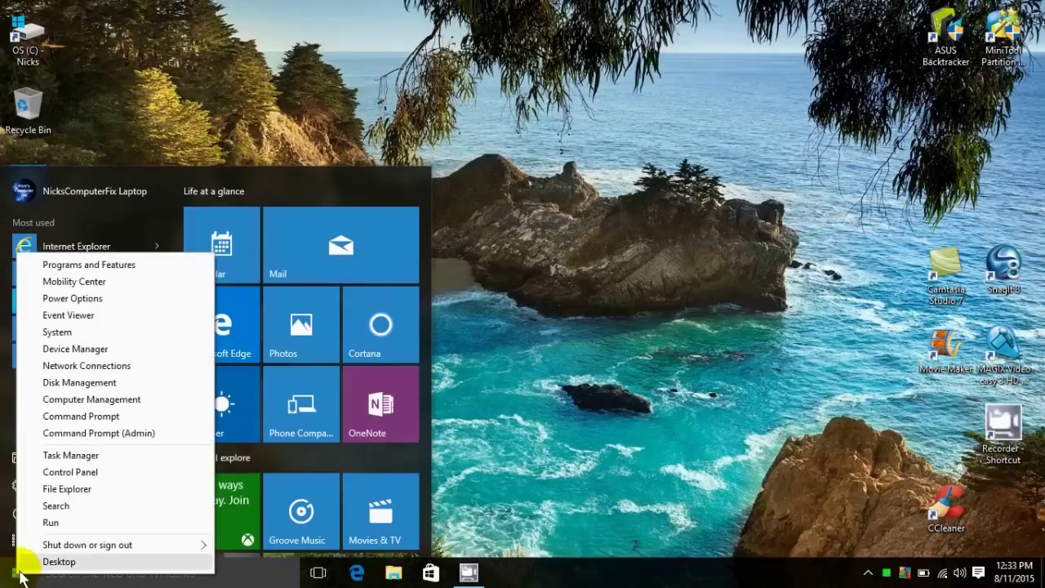
click(55, 524)
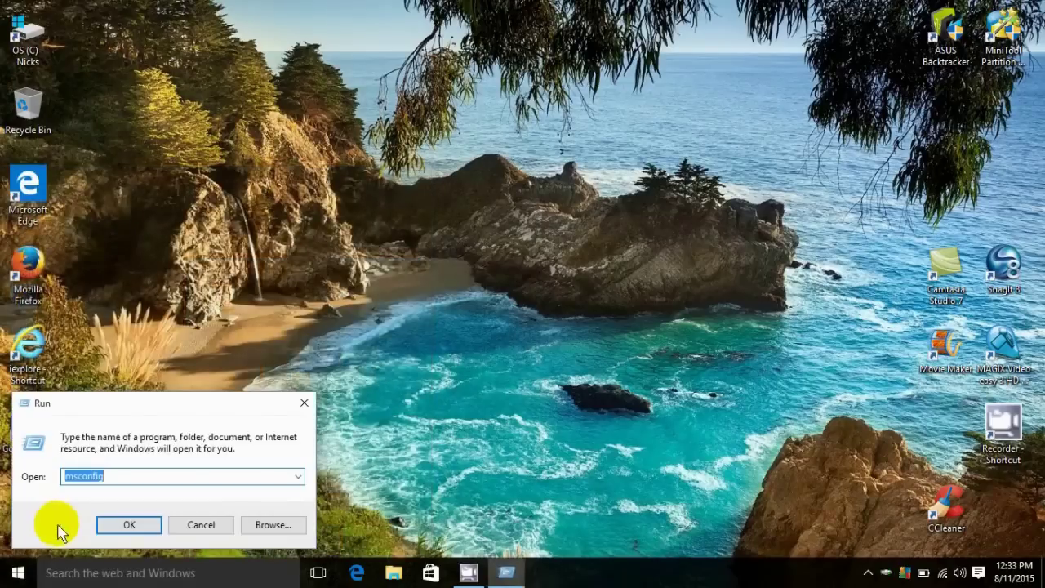
click(133, 482)
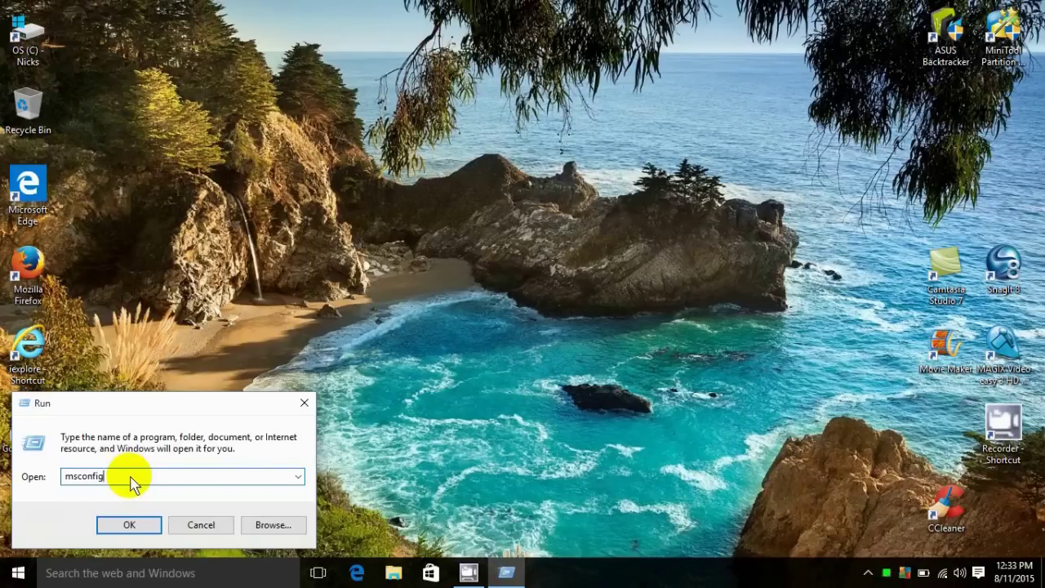
Launch msconfig and change the Boot tab timeout from 30 to 5 seconds, then apply.
click(128, 525)
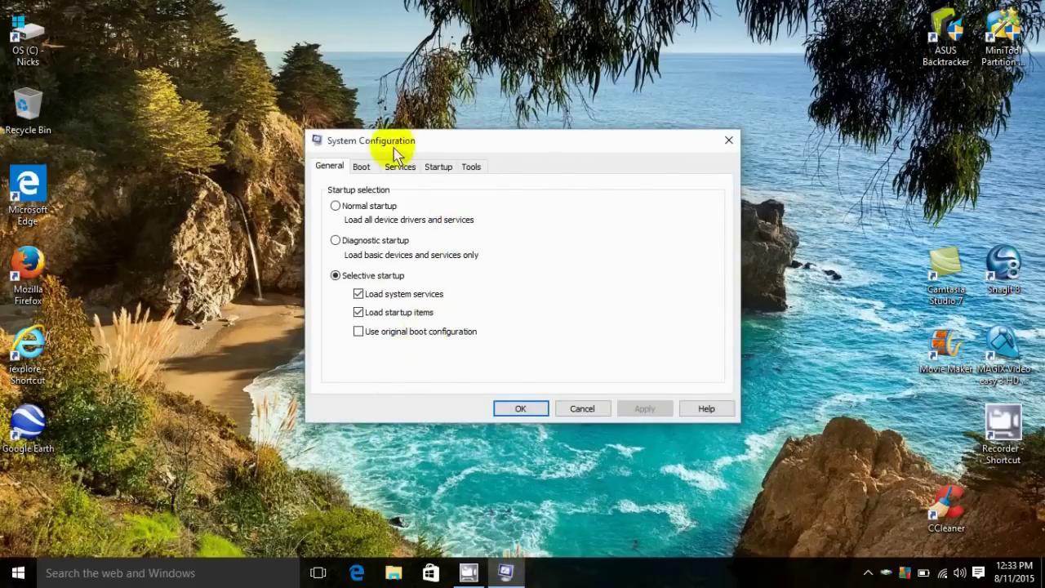
click(357, 175)
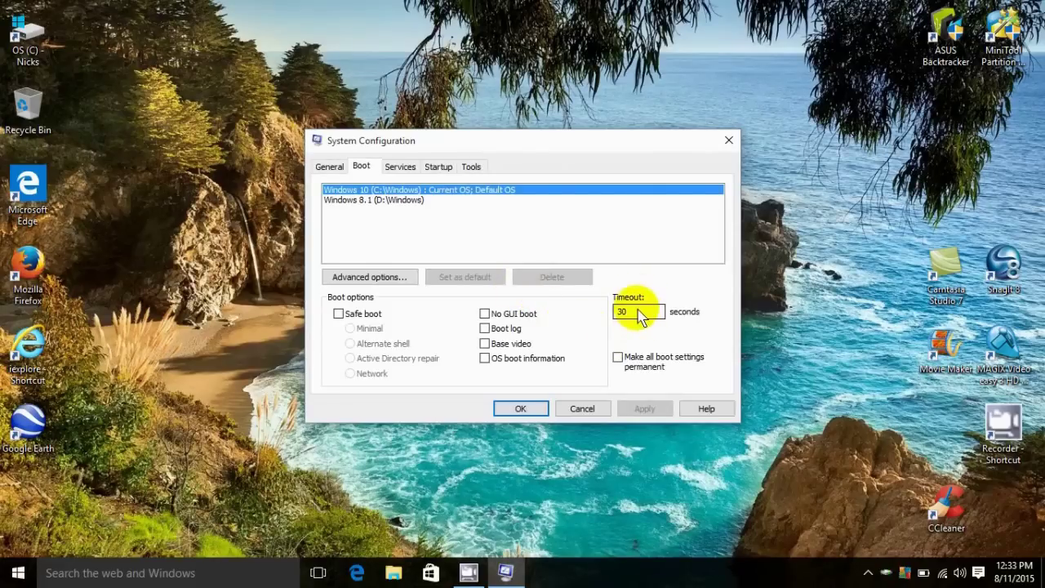
drag(640, 316, 618, 308)
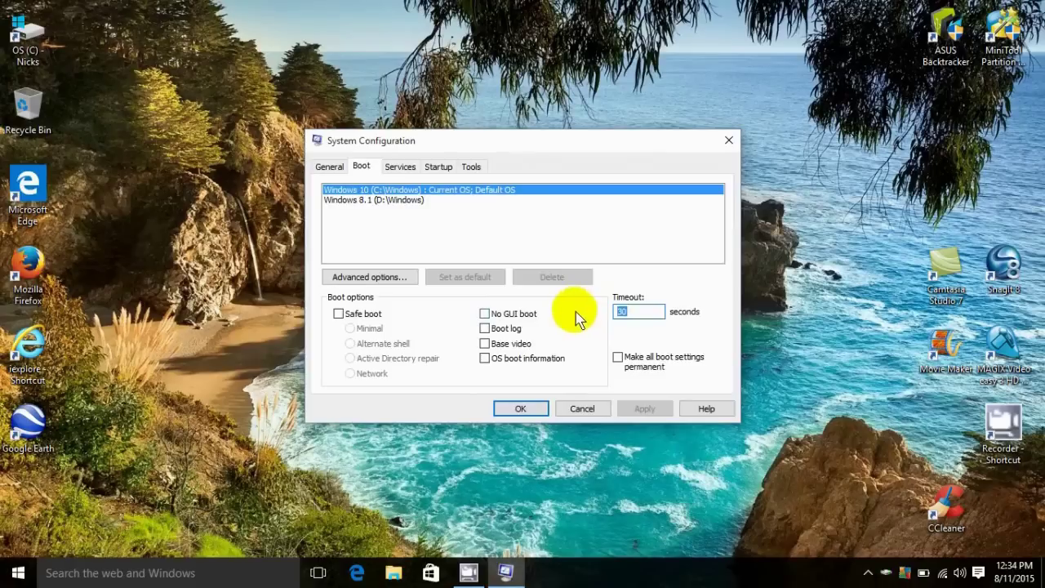
text(5)
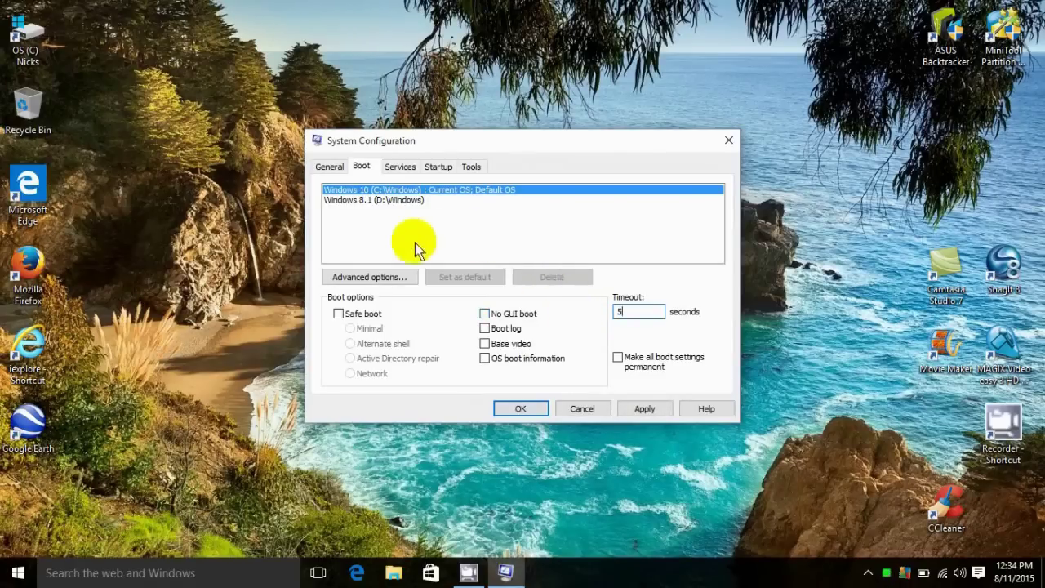
key(alt+a)
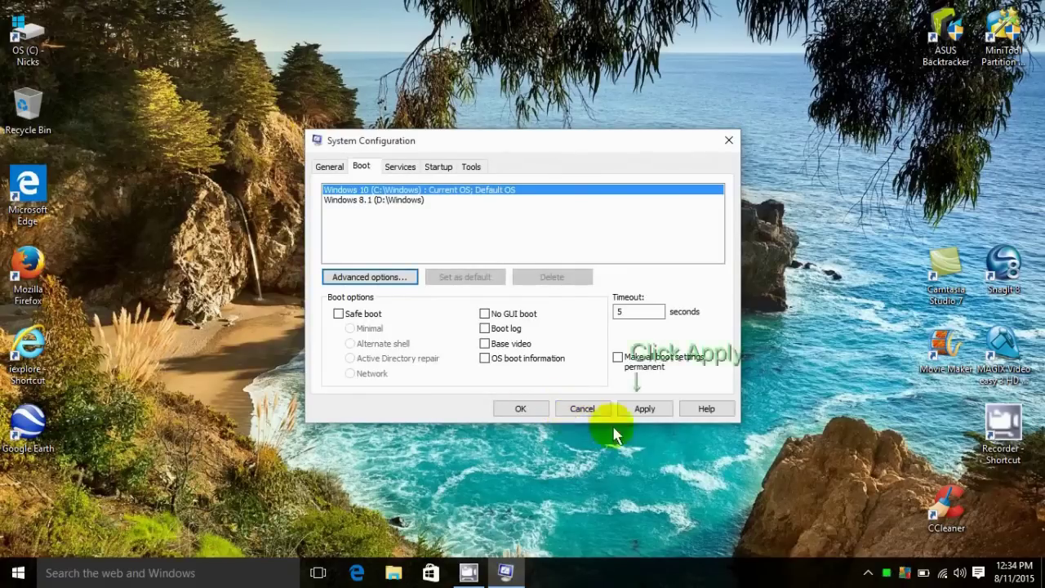
click(642, 413)
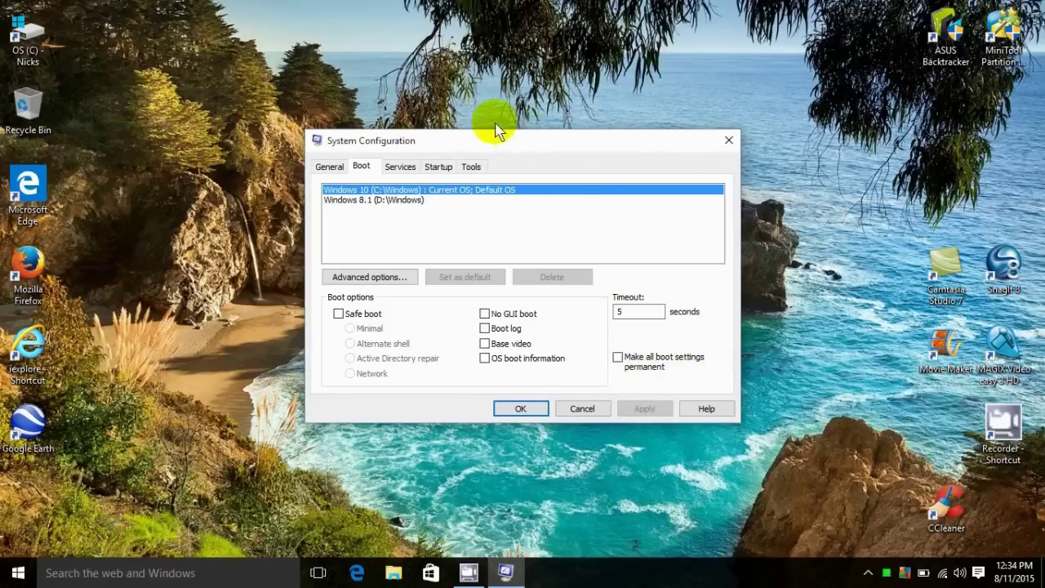
Open Task Manager's startup apps list from System Configuration and reposition its window.
click(438, 169)
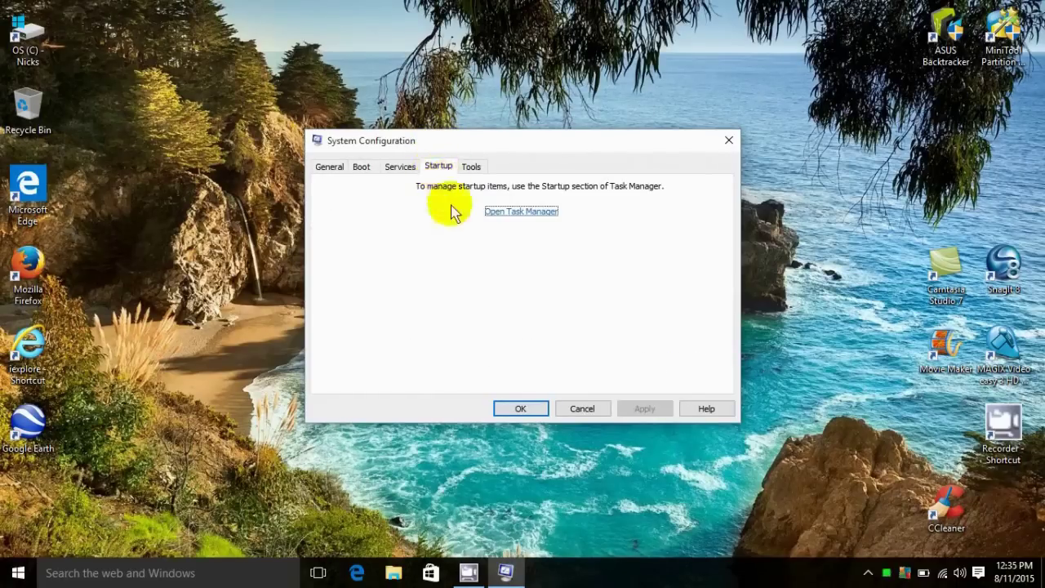
click(515, 212)
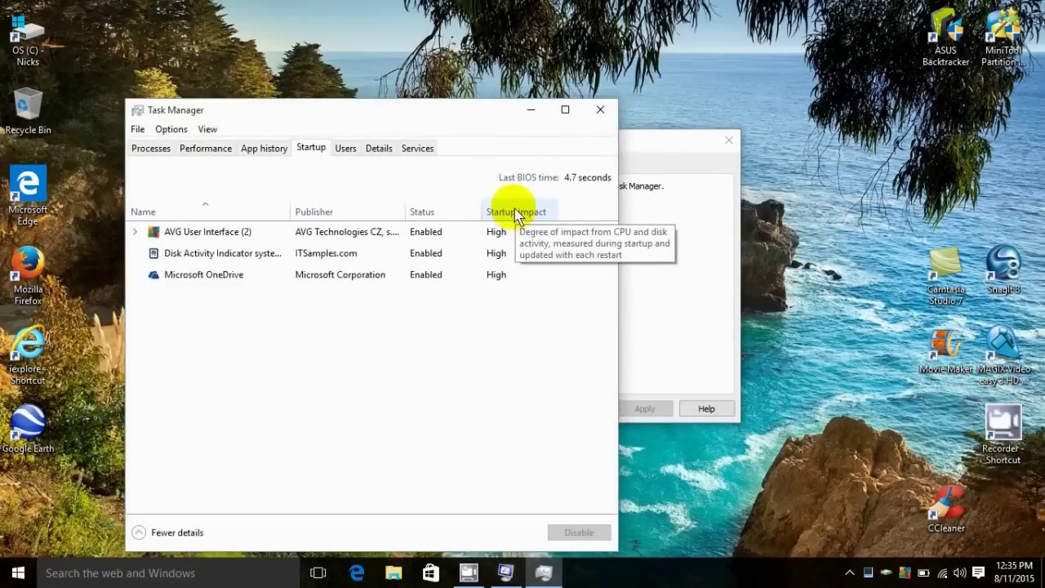
click(485, 122)
drag(485, 122, 513, 68)
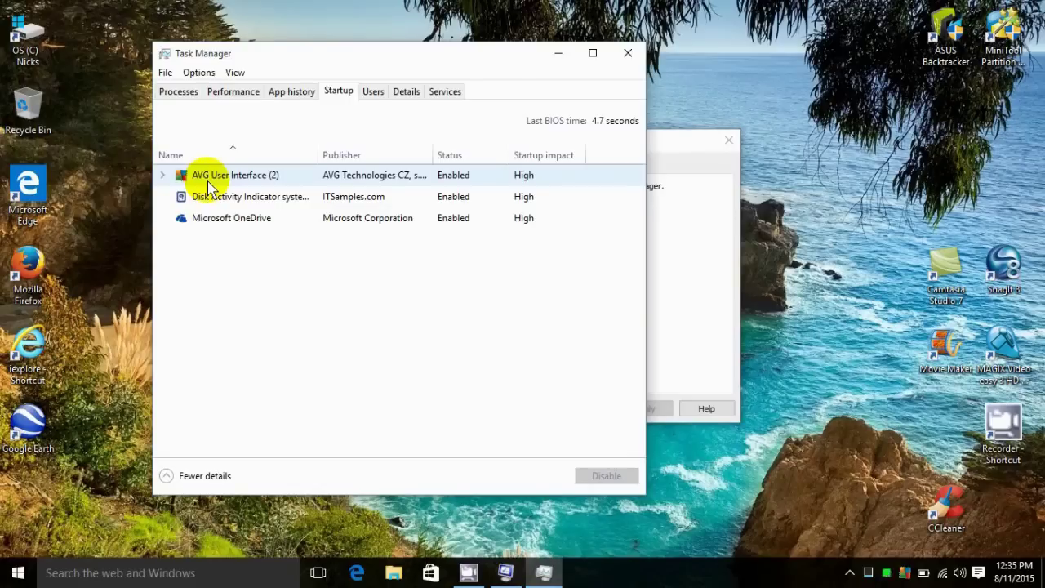
Disable Microsoft OneDrive at startup, then re-enable it.
click(361, 223)
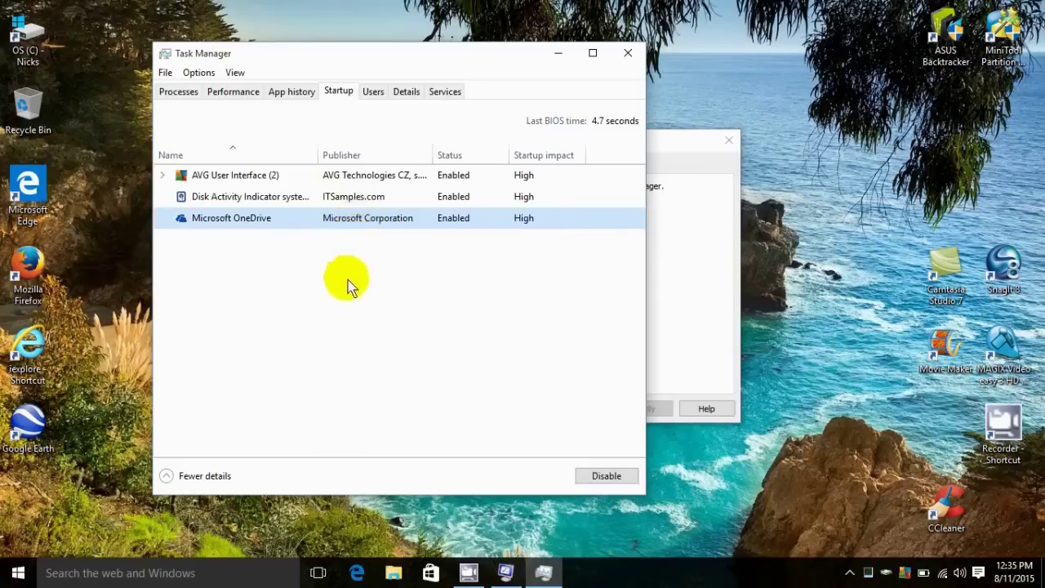
click(606, 476)
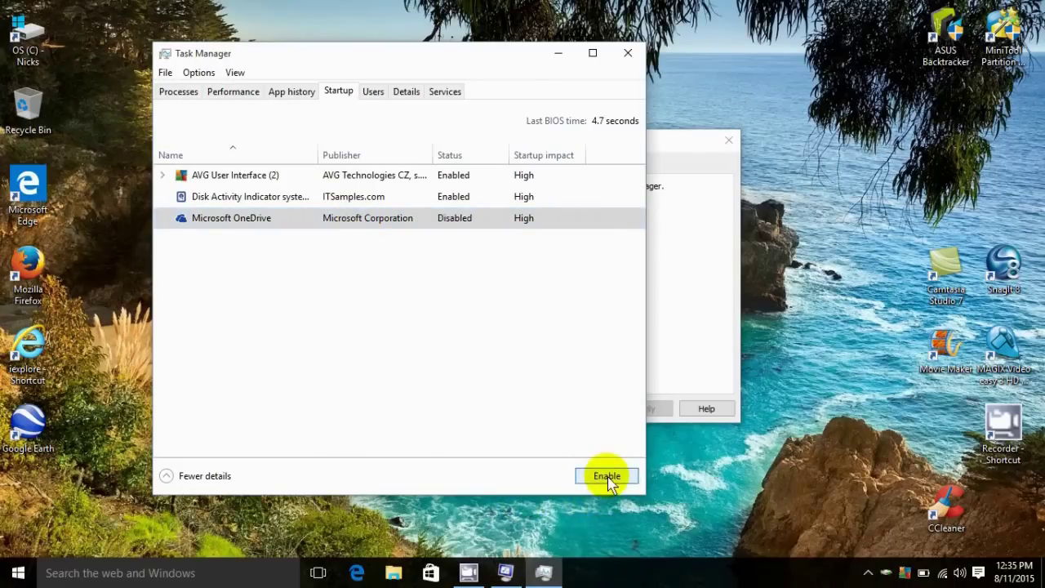
click(471, 233)
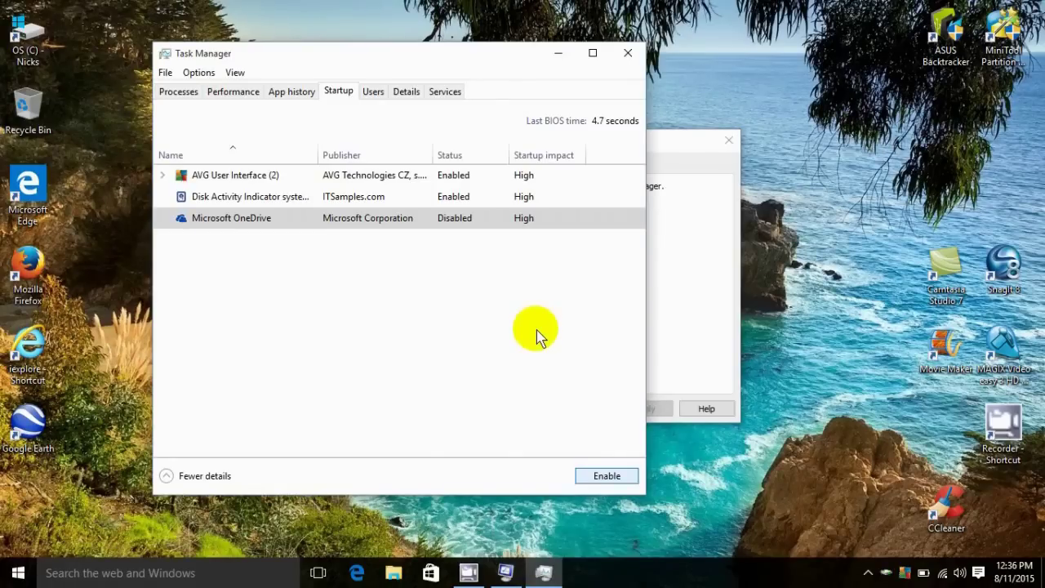
click(604, 477)
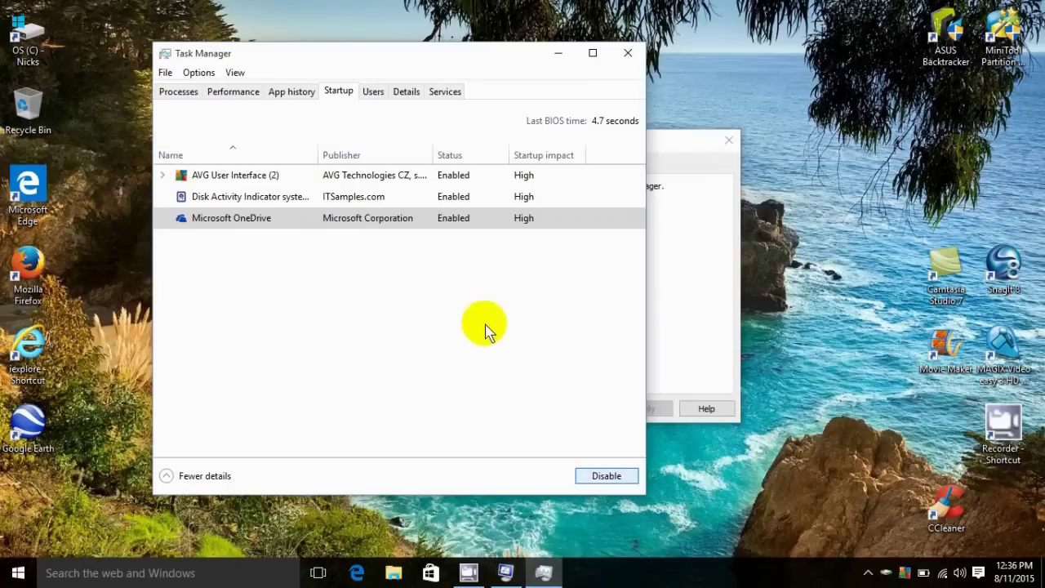
Close Task Manager and confirm the System Configuration changes with OK.
click(628, 53)
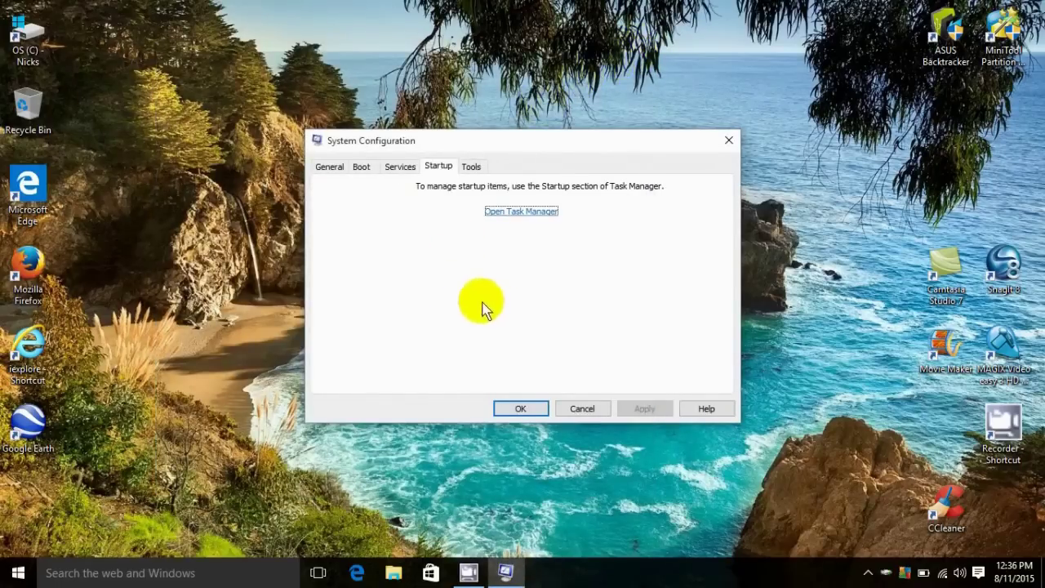
click(520, 410)
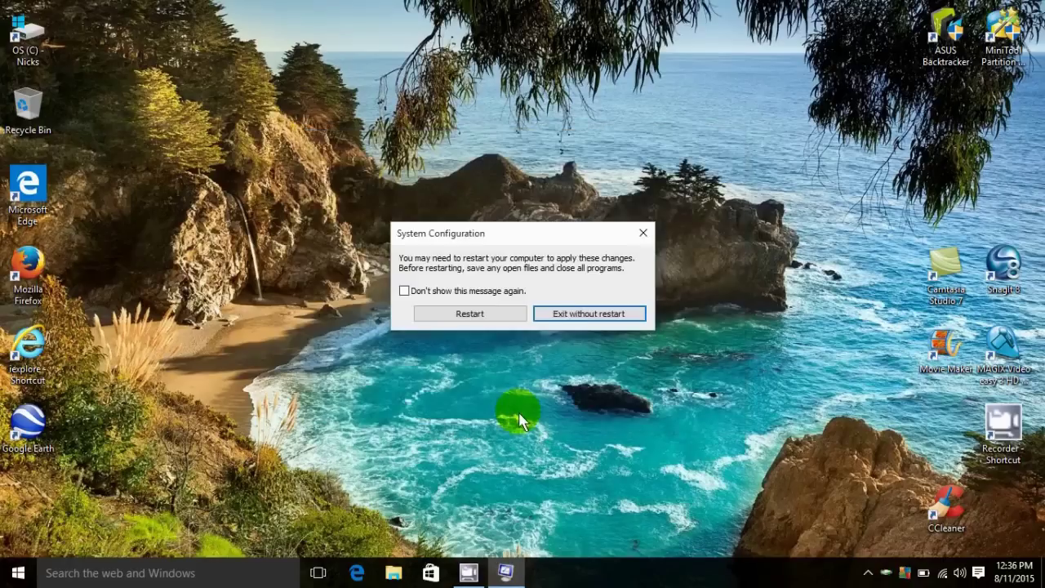